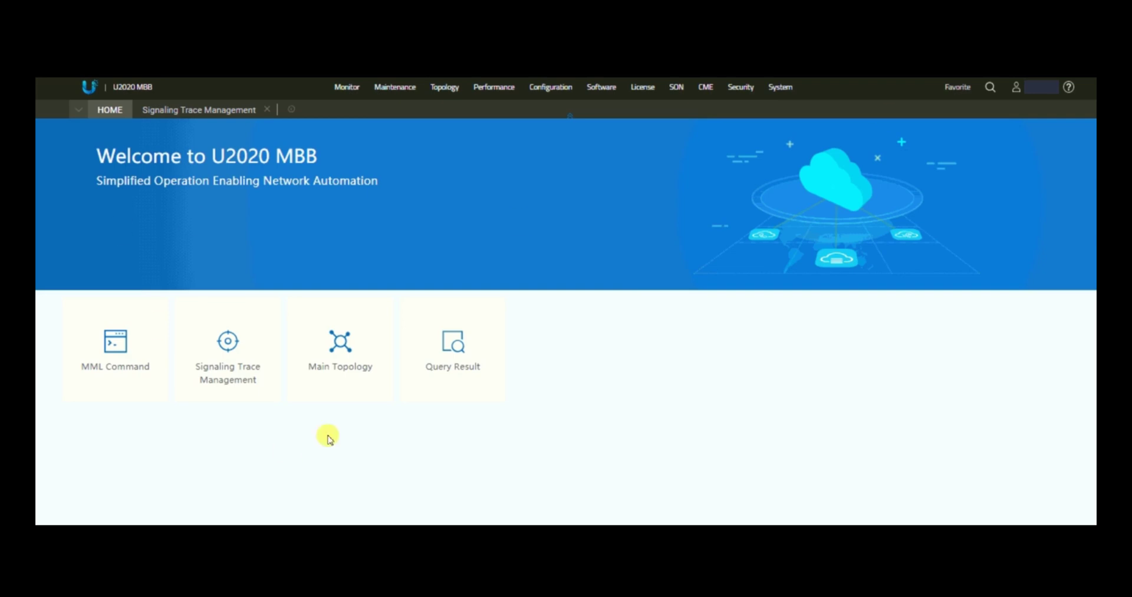
# - Open Signaling Trace Management and scroll the Trace Type tree down to LTE User Performance Monitoring
pyautogui.click(223, 112)
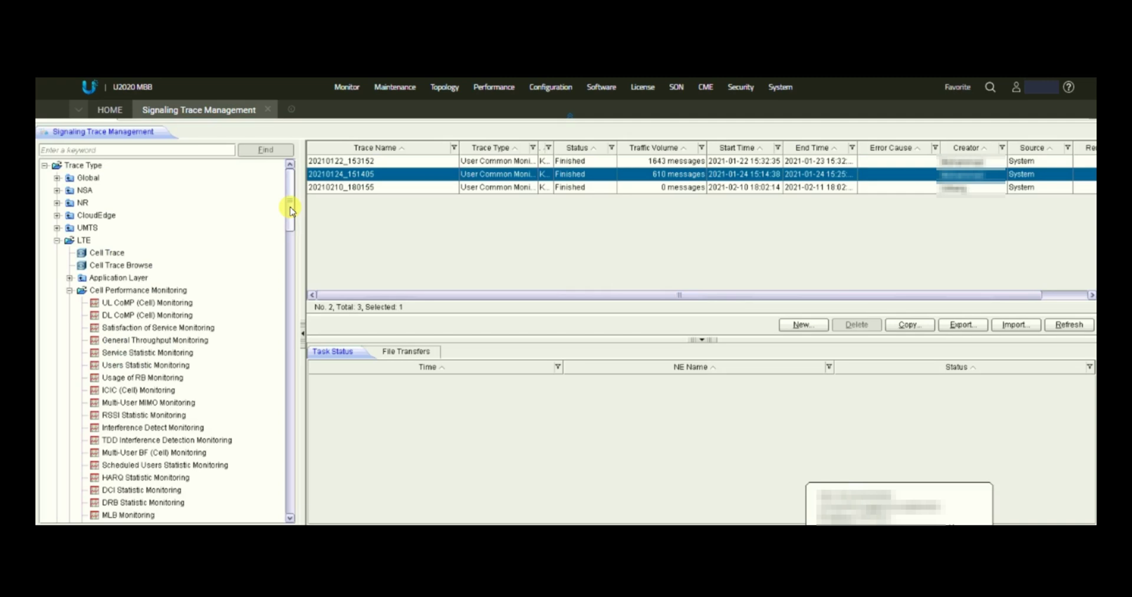
pyautogui.scroll(-1, 290, 265)
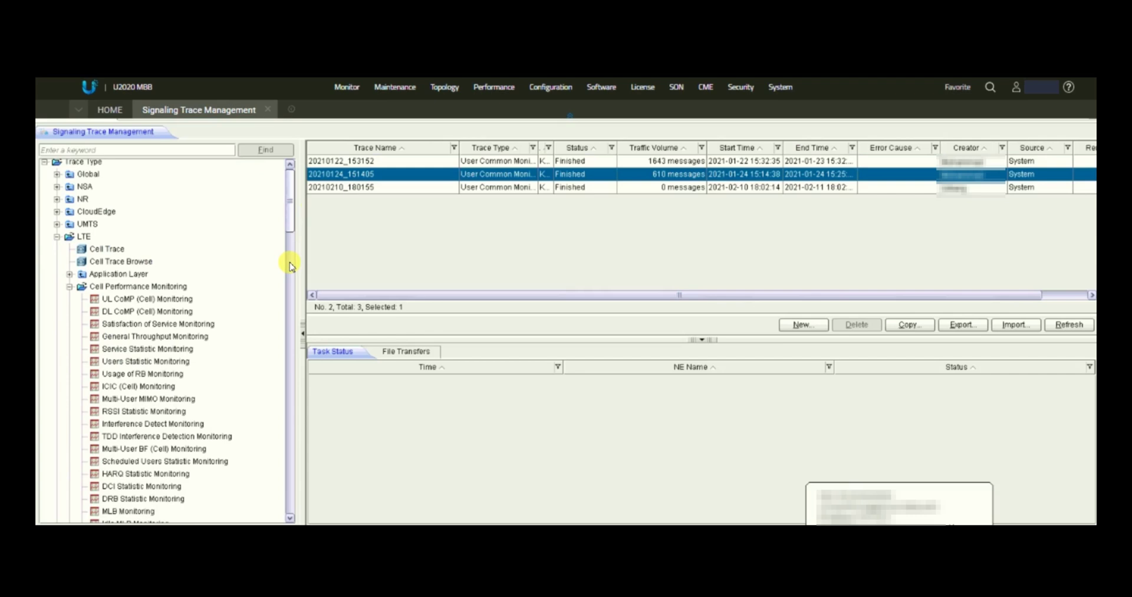
pyautogui.scroll(-8, 290, 266)
pyautogui.scroll(-1, 289, 277)
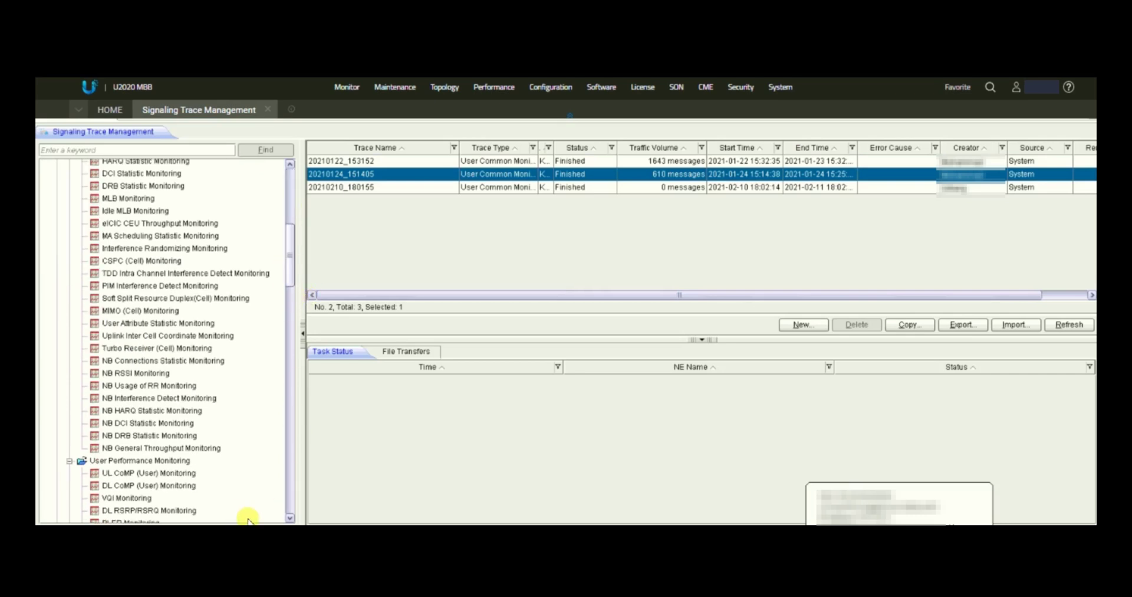
pyautogui.click(290, 517)
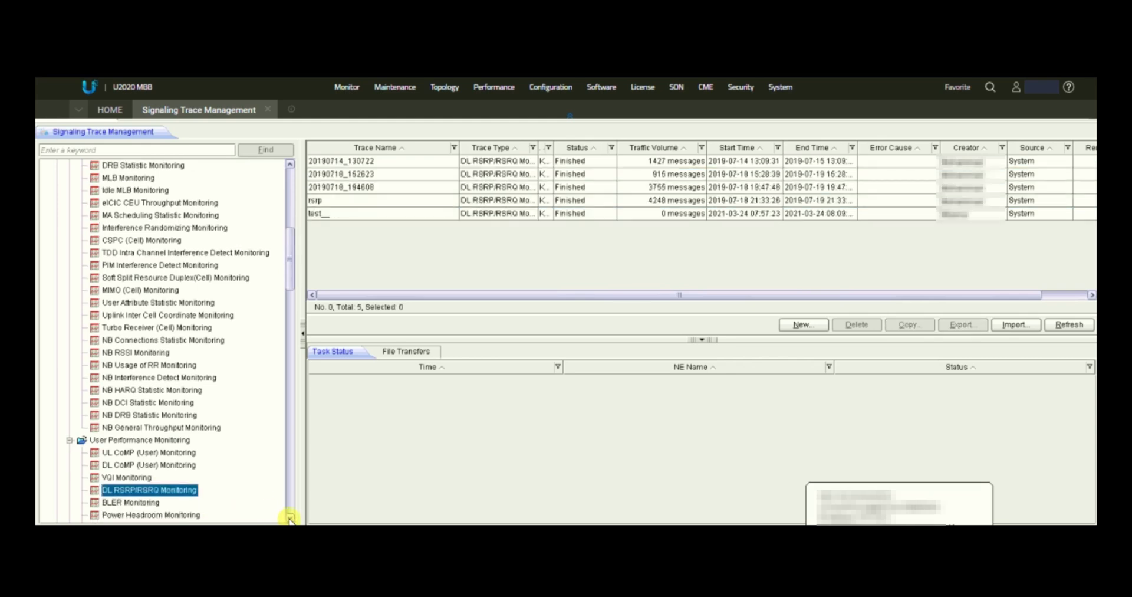
pyautogui.click(290, 518)
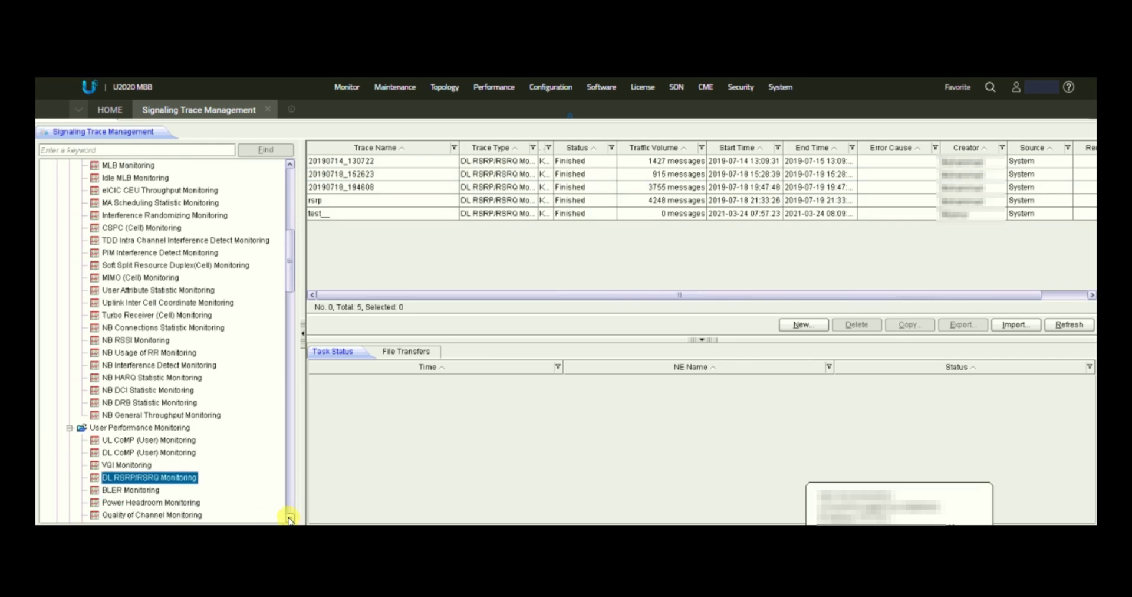
pyautogui.click(290, 518)
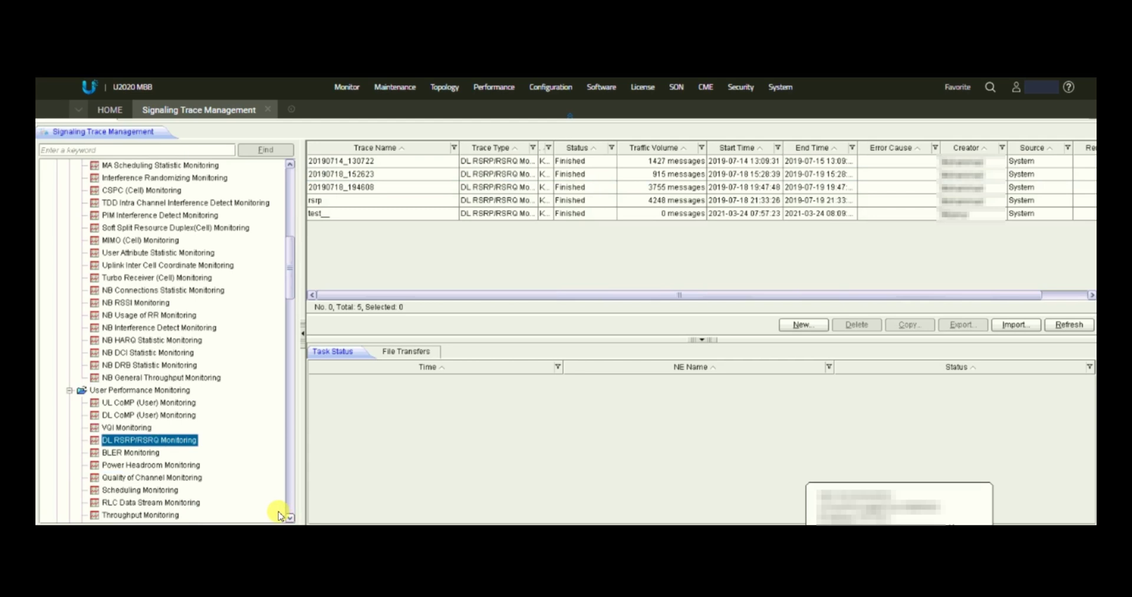
pyautogui.click(291, 396)
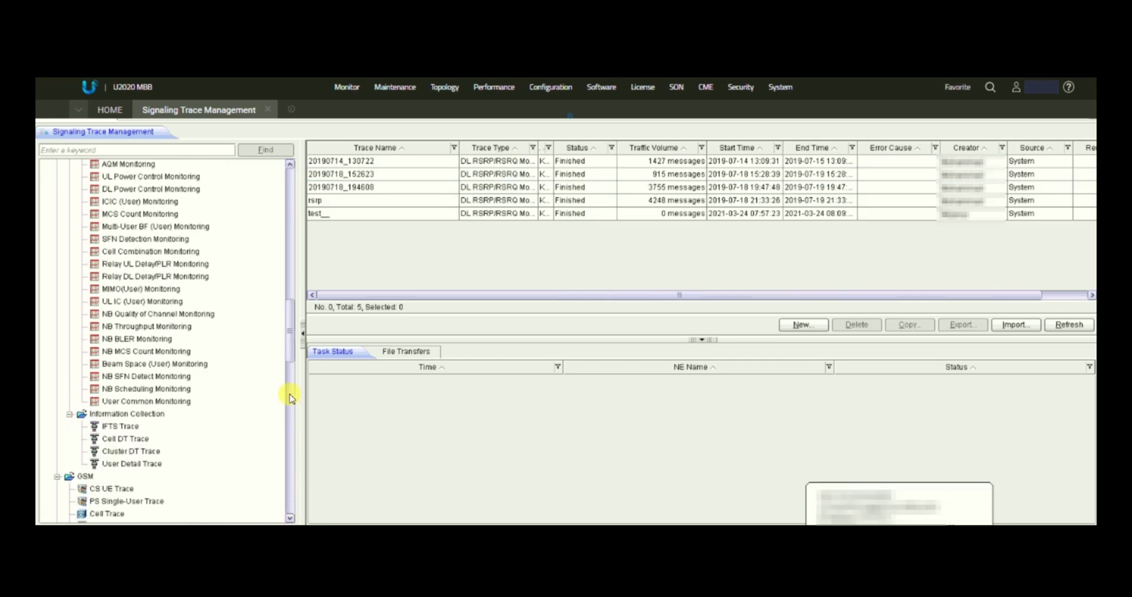
# - Show the three User Common Monitoring traces and select trace 20210124_151405
pyautogui.click(147, 401)
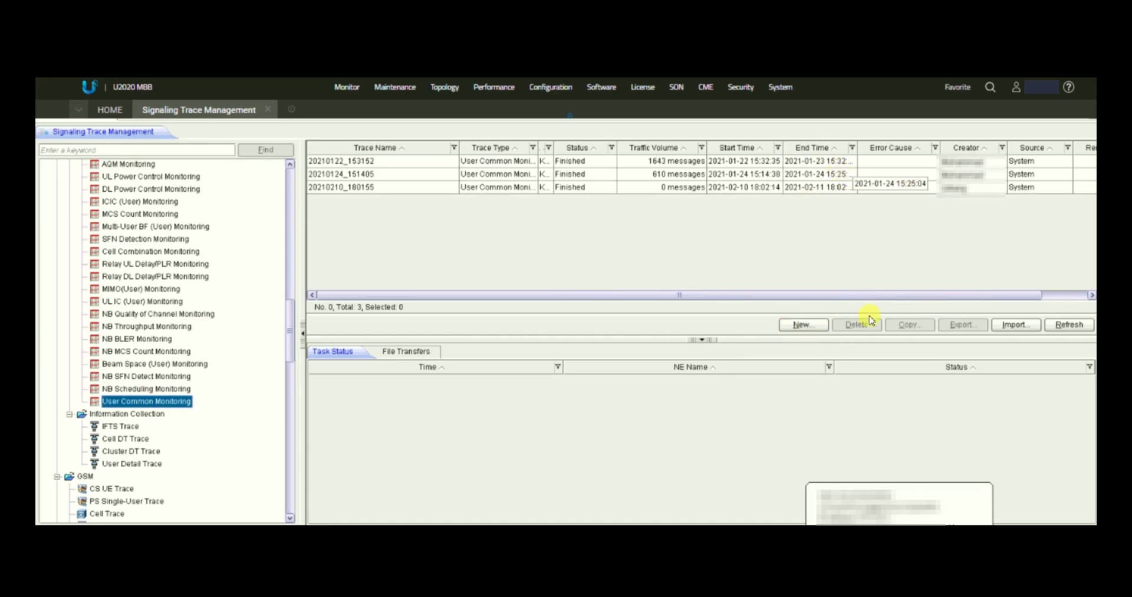
pyautogui.click(815, 329)
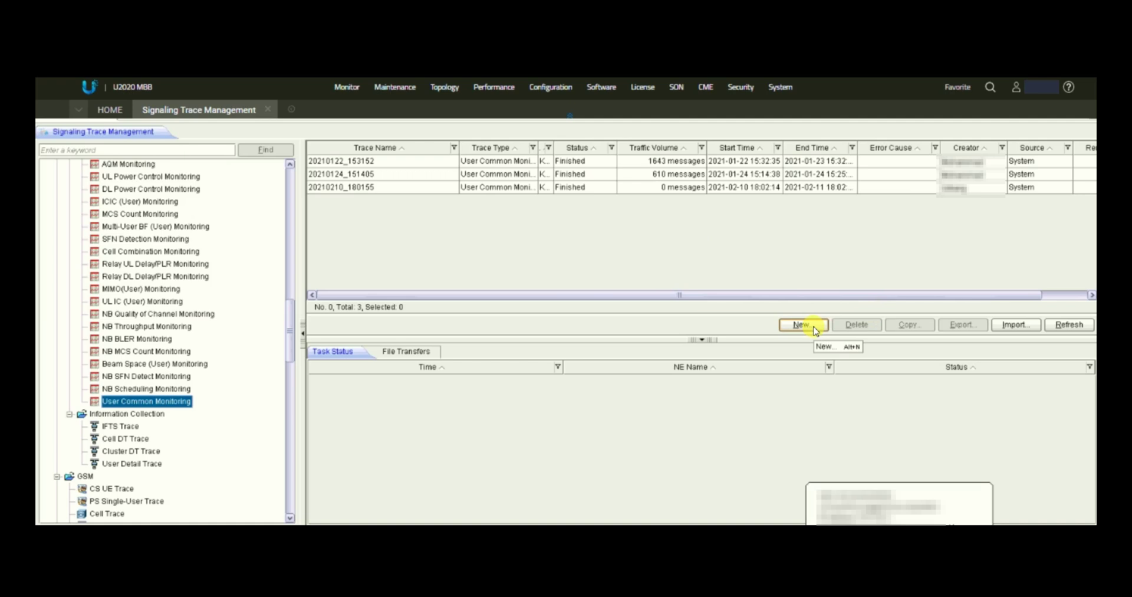
pyautogui.click(373, 177)
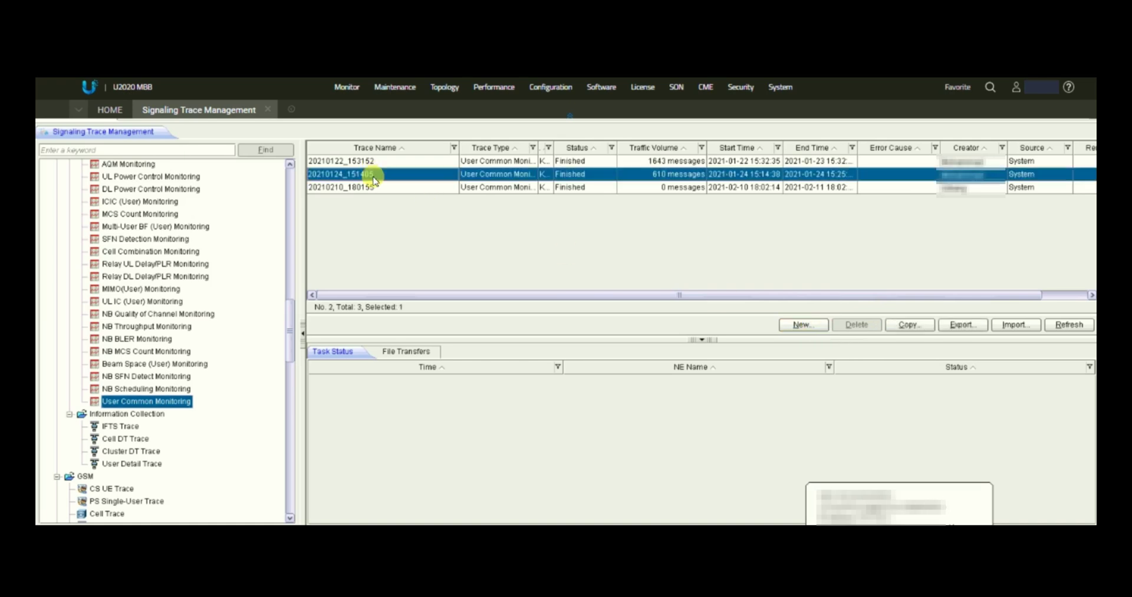
# - Open trace 20210124_151405's query results and scroll the table right to Uplink RLC Throughput
pyautogui.doubleClick(373, 177)
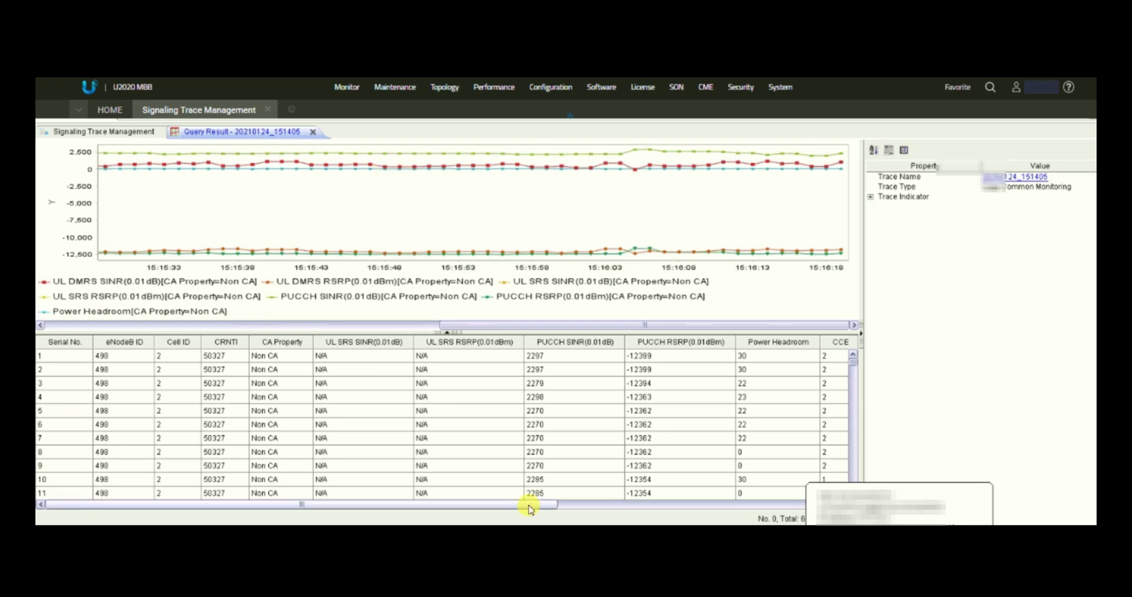
pyautogui.moveTo(549, 506); pyautogui.dragTo(555, 506)
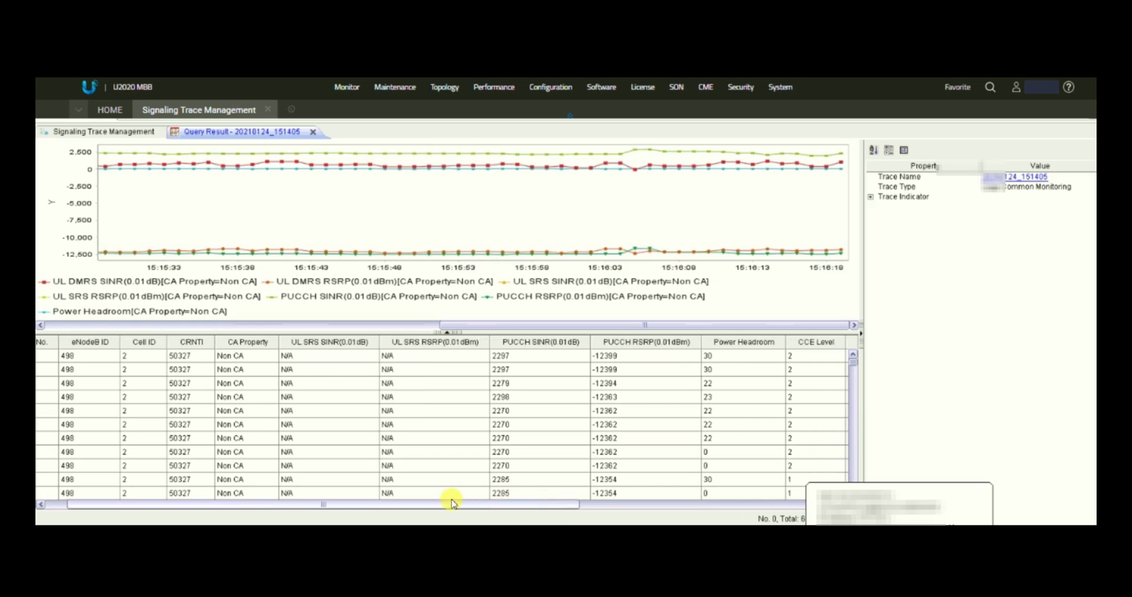
pyautogui.moveTo(452, 503); pyautogui.dragTo(431, 503)
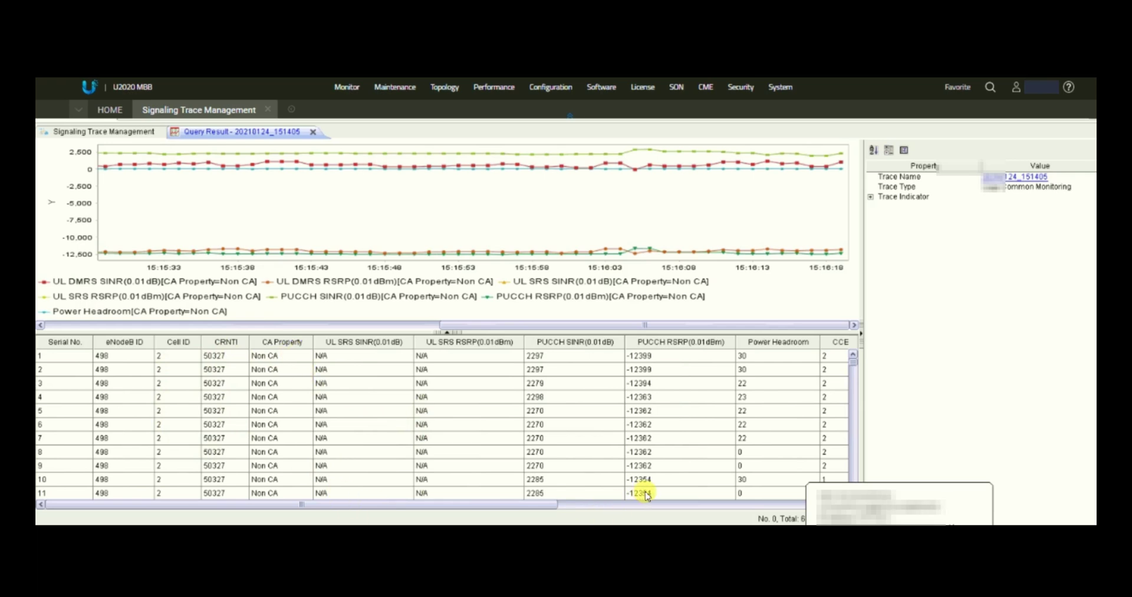
pyautogui.moveTo(570, 507); pyautogui.dragTo(669, 520)
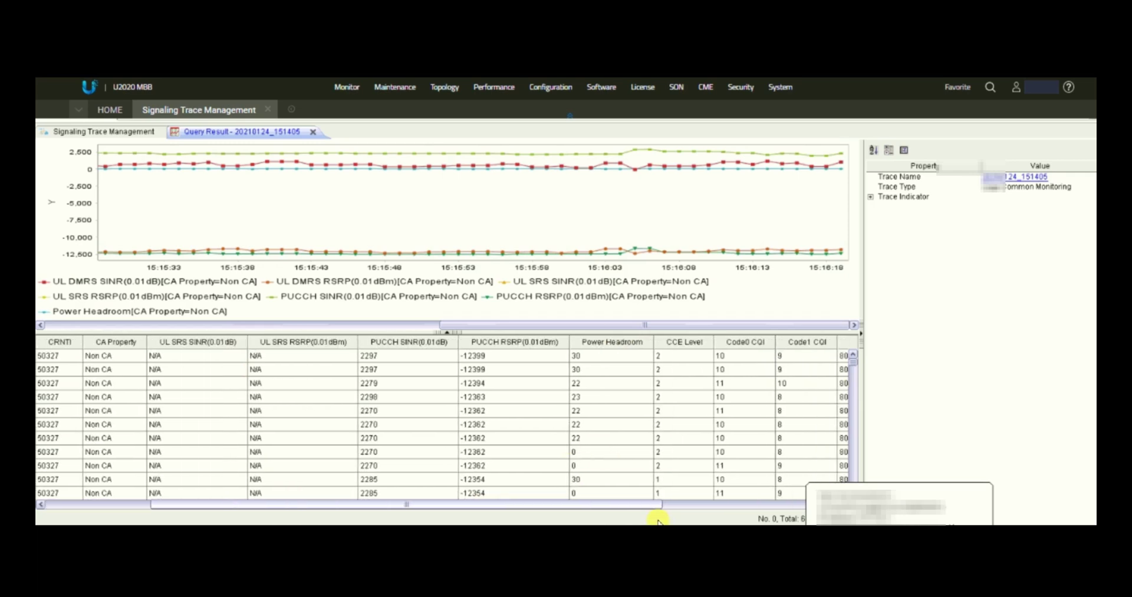
pyautogui.hscroll(1, 622, 513)
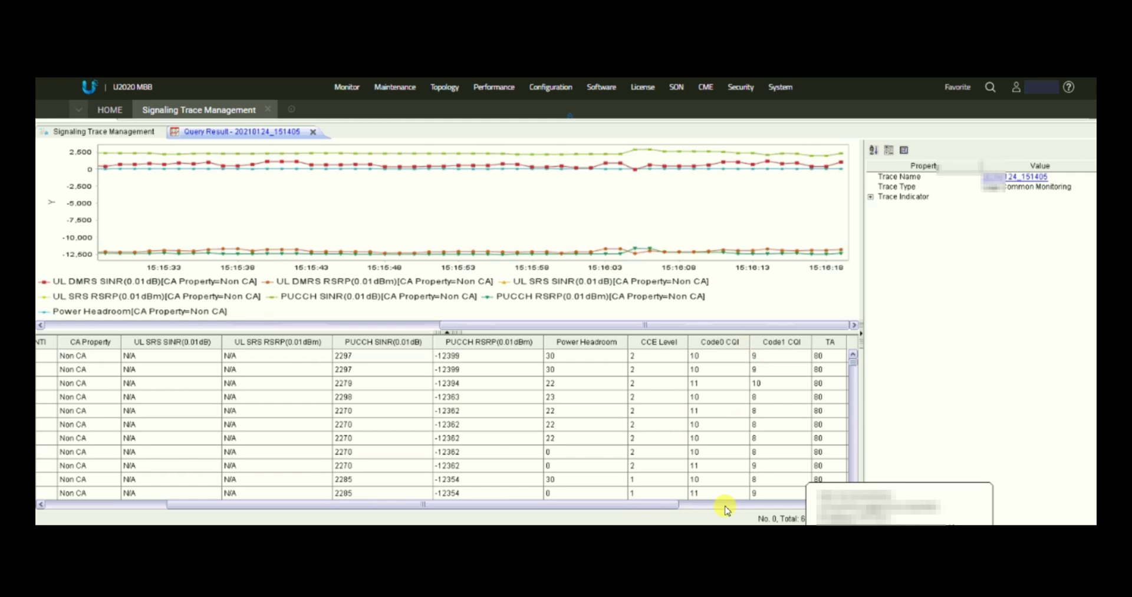
pyautogui.hscroll(2, 721, 415)
pyautogui.hscroll(2, 720, 417)
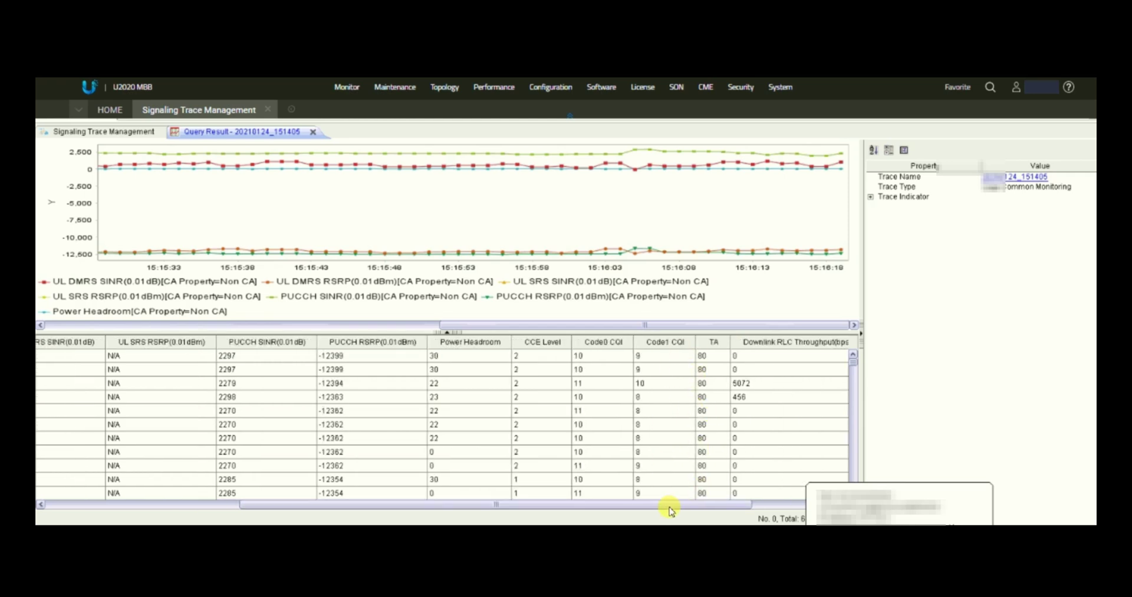
pyautogui.click(765, 505)
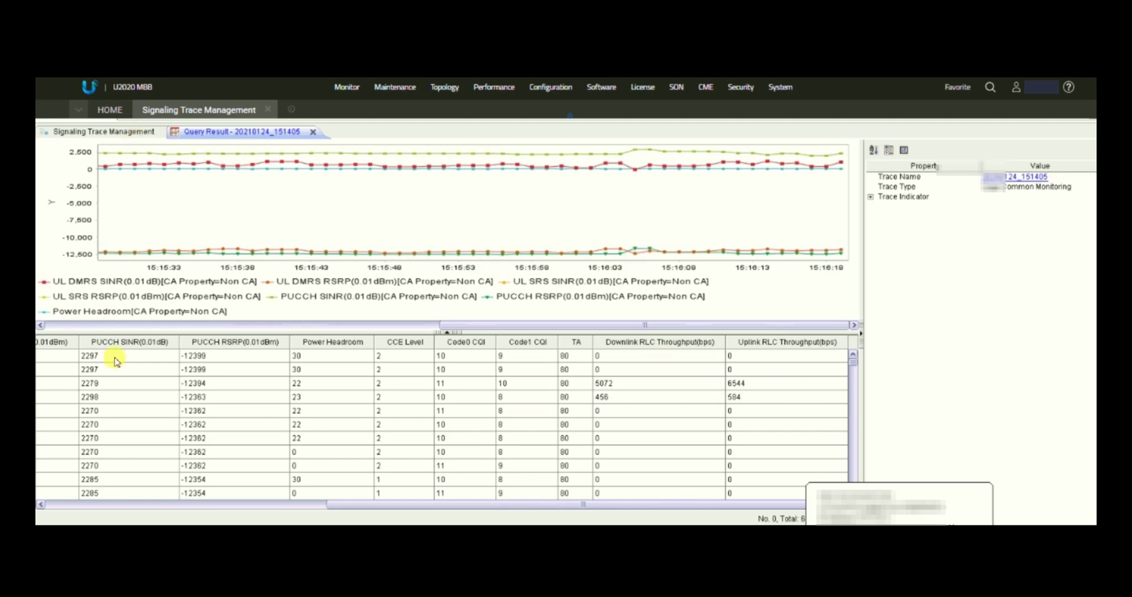
# - Go back to Signaling Trace Management and reselect DL RSRP/RSRQ Monitoring in the Trace Type tree
pyautogui.click(103, 134)
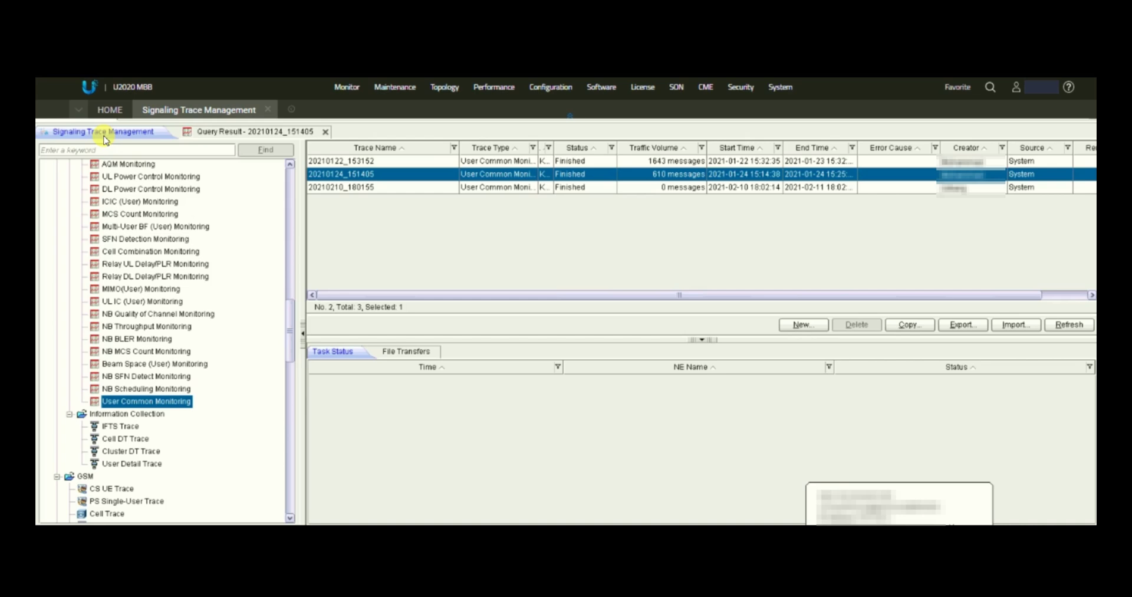
pyautogui.click(290, 218)
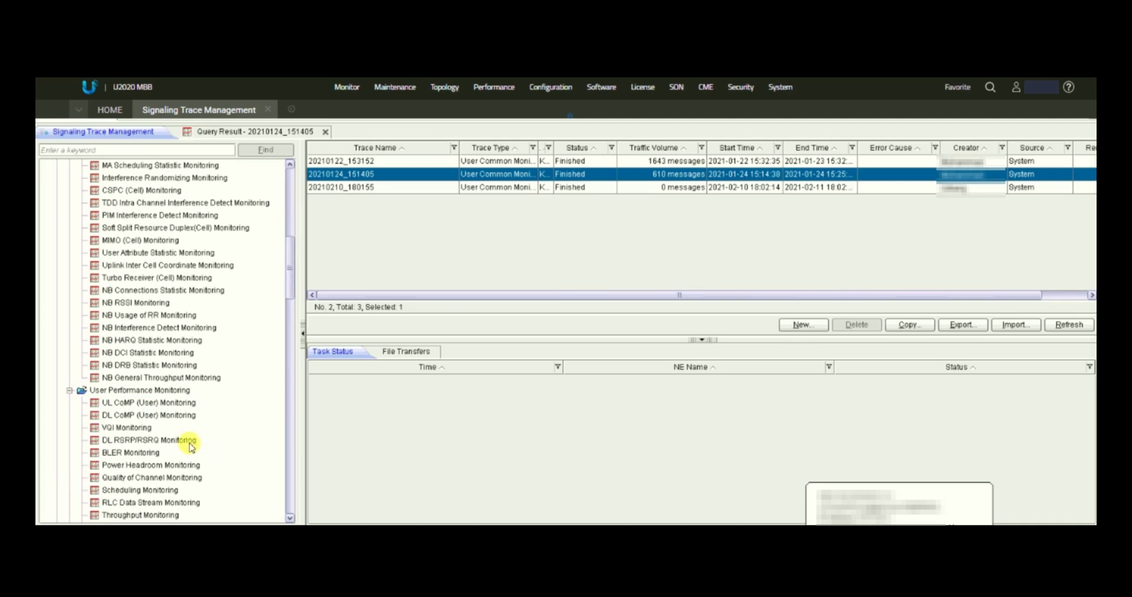
pyautogui.click(192, 447)
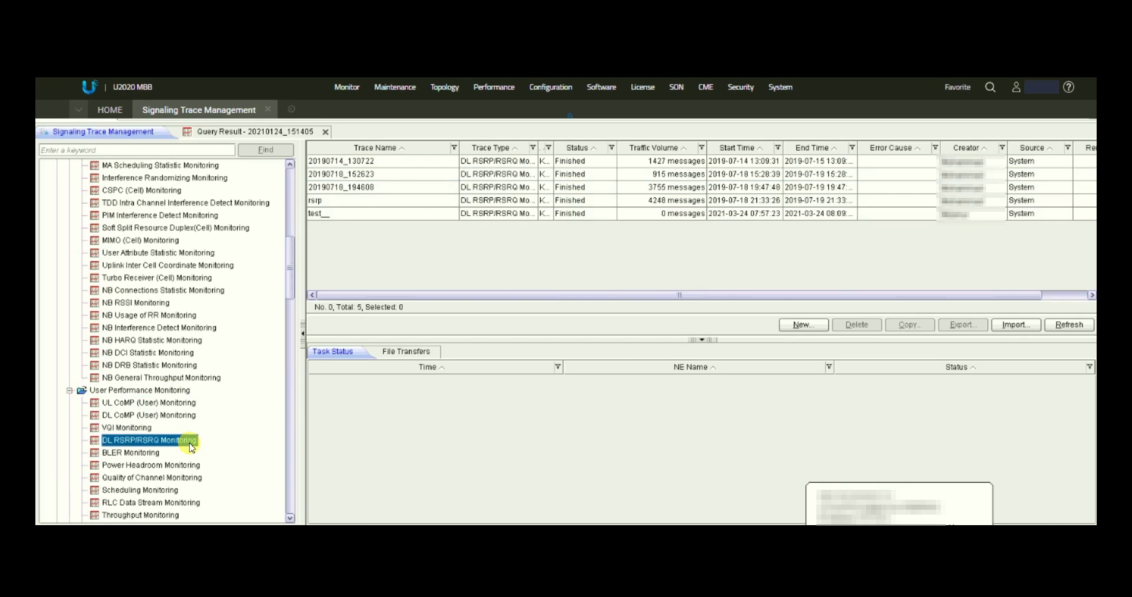
# - Open the test__ trace's empty query result and scroll its table right, then back to Serial No. and Time
pyautogui.click(399, 214)
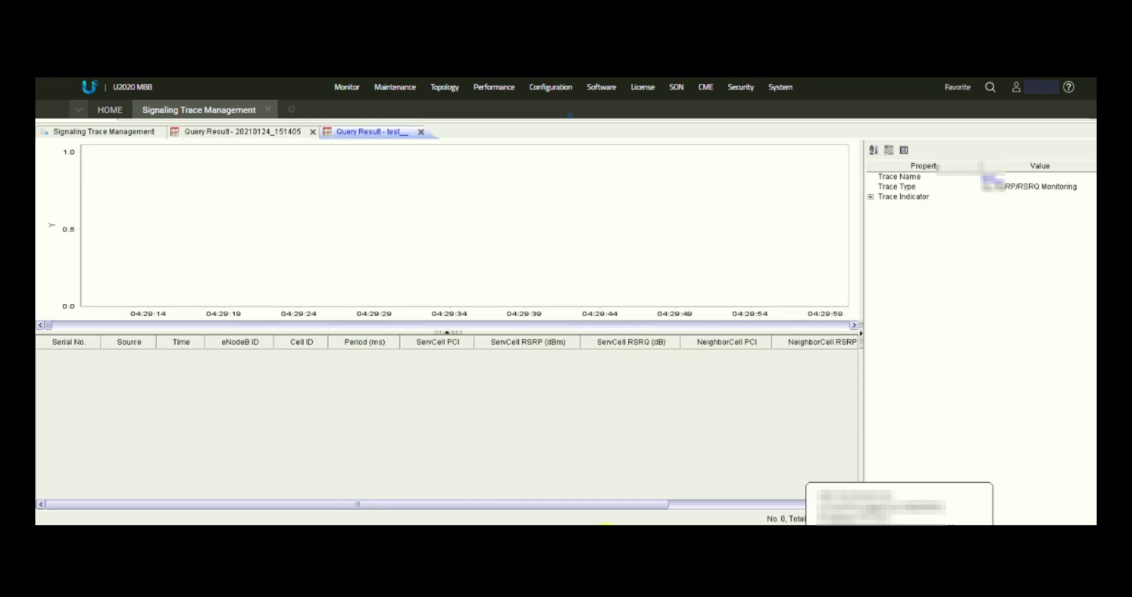
pyautogui.hscroll(1, 729, 511)
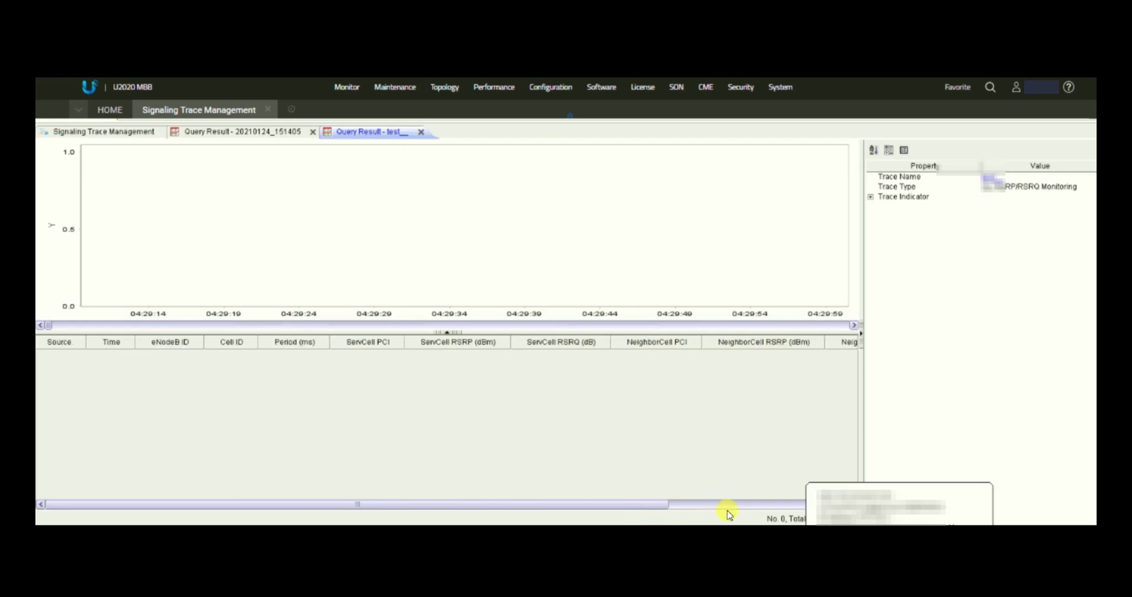
pyautogui.hscroll(1, 729, 511)
pyautogui.hscroll(1, 729, 512)
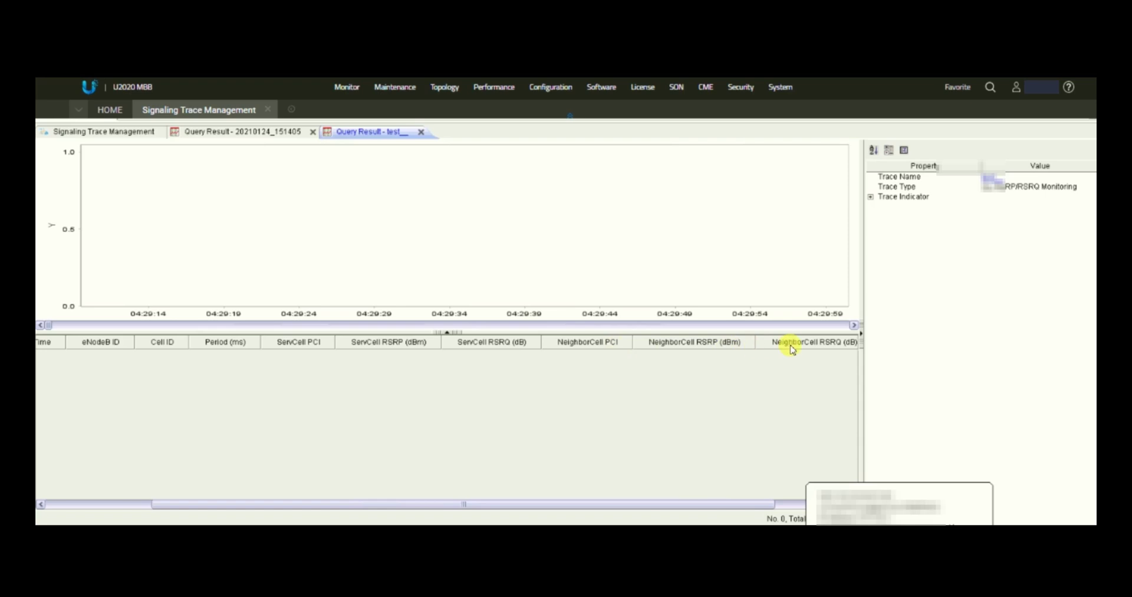
pyautogui.click(133, 506)
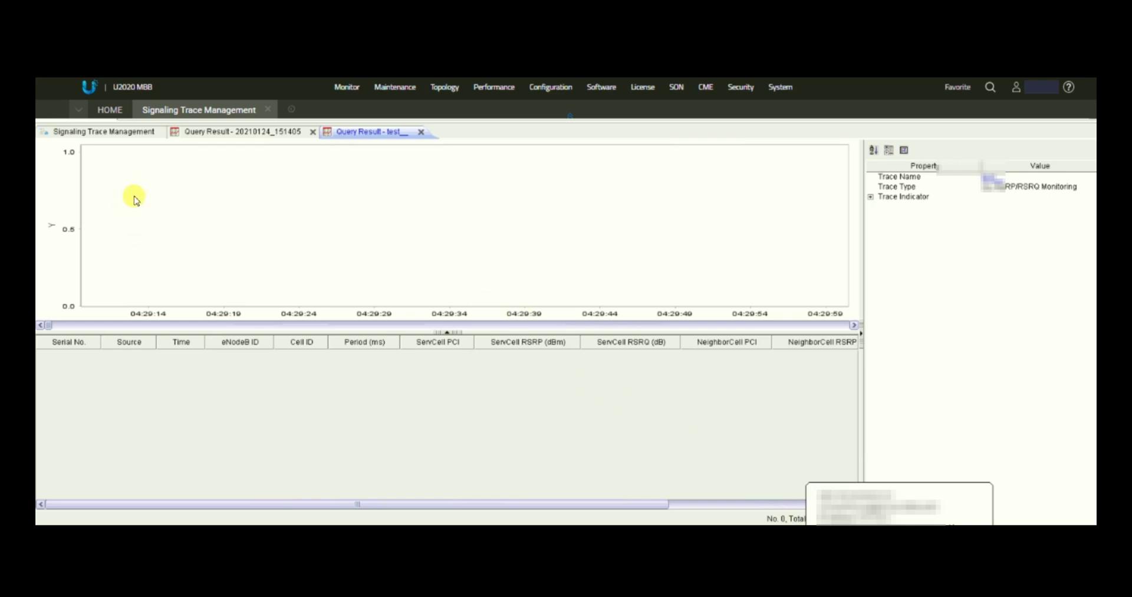
# - Return to the trace list and scroll the Trace Type tree up to LTE Cell Performance Monitoring
pyautogui.click(121, 134)
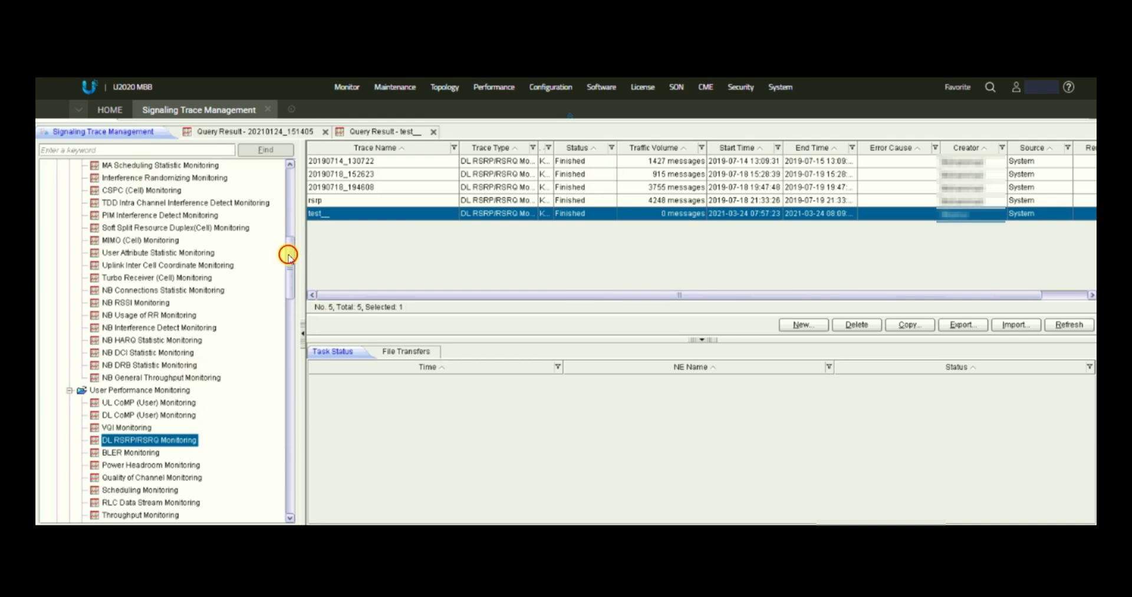
pyautogui.moveTo(289, 255); pyautogui.dragTo(294, 230)
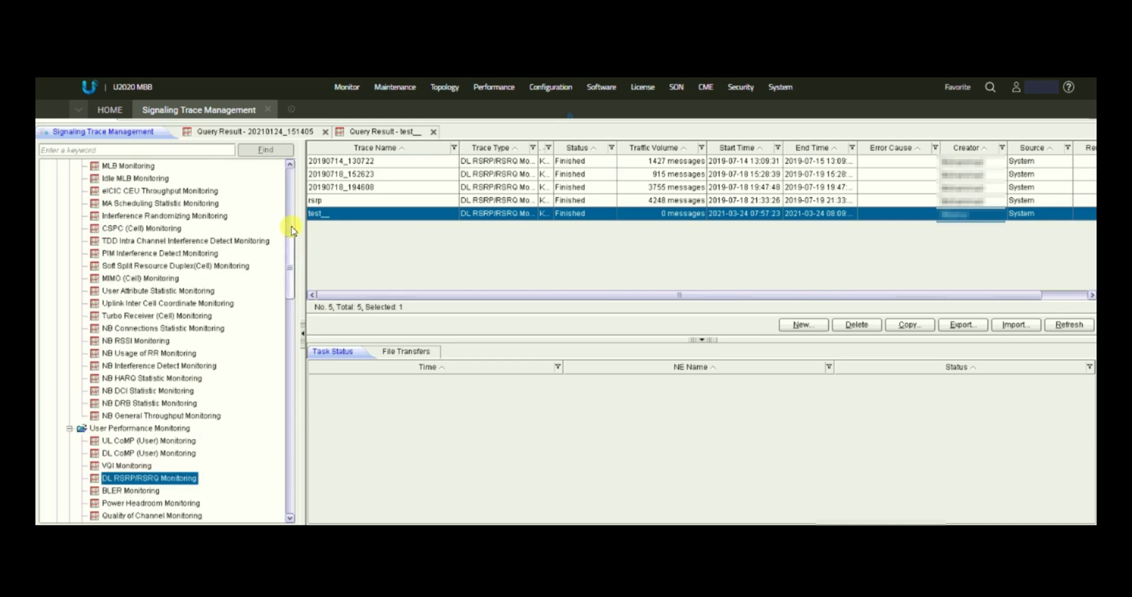
pyautogui.scroll(3, 291, 229)
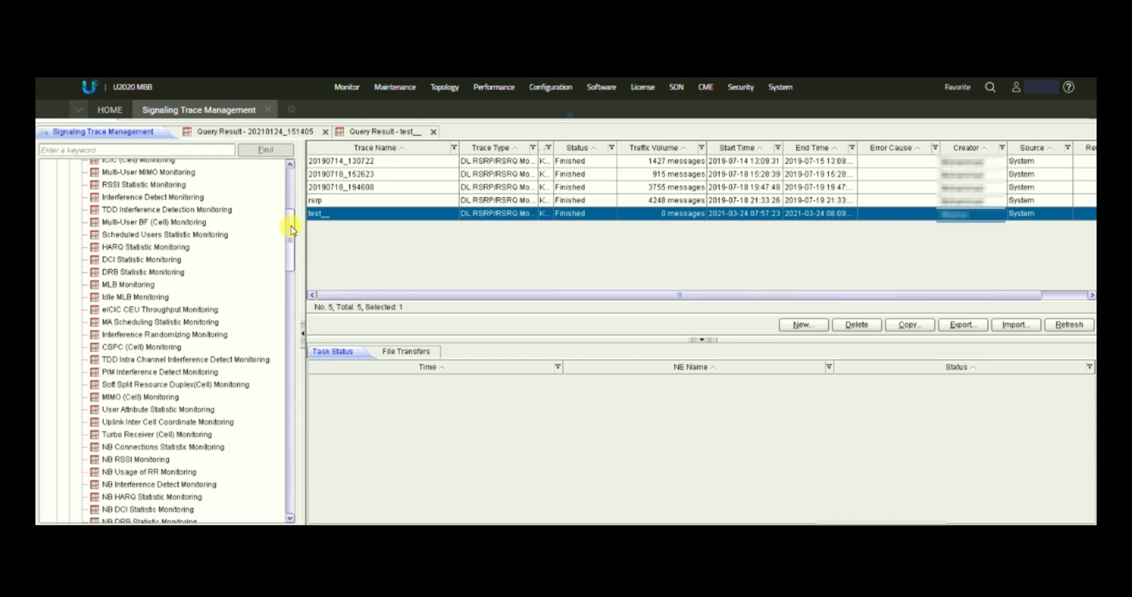
pyautogui.scroll(3, 292, 228)
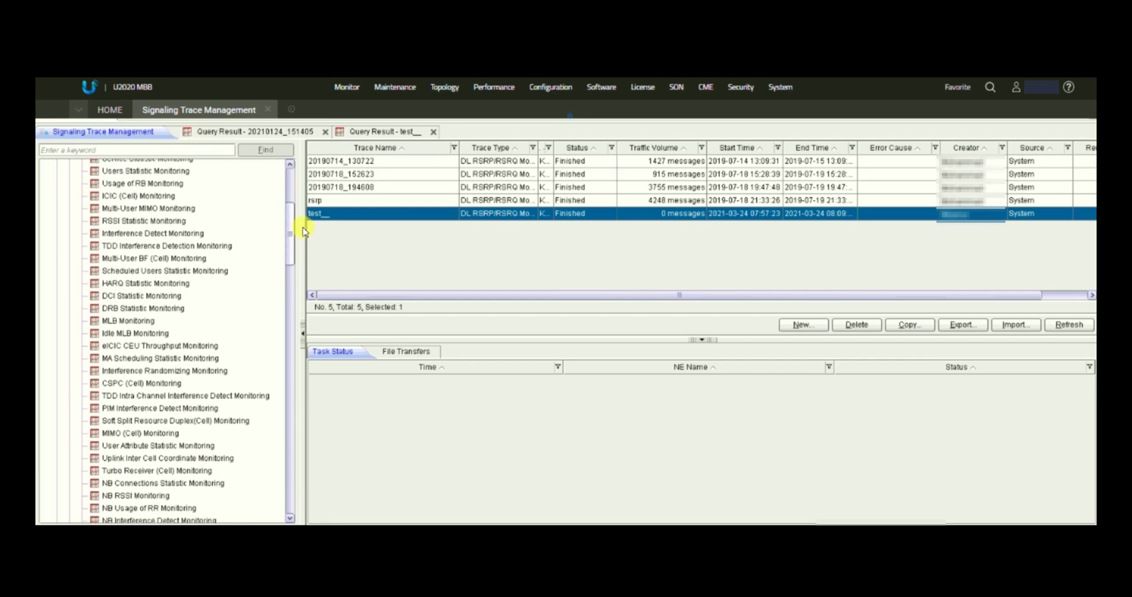
pyautogui.click(290, 201)
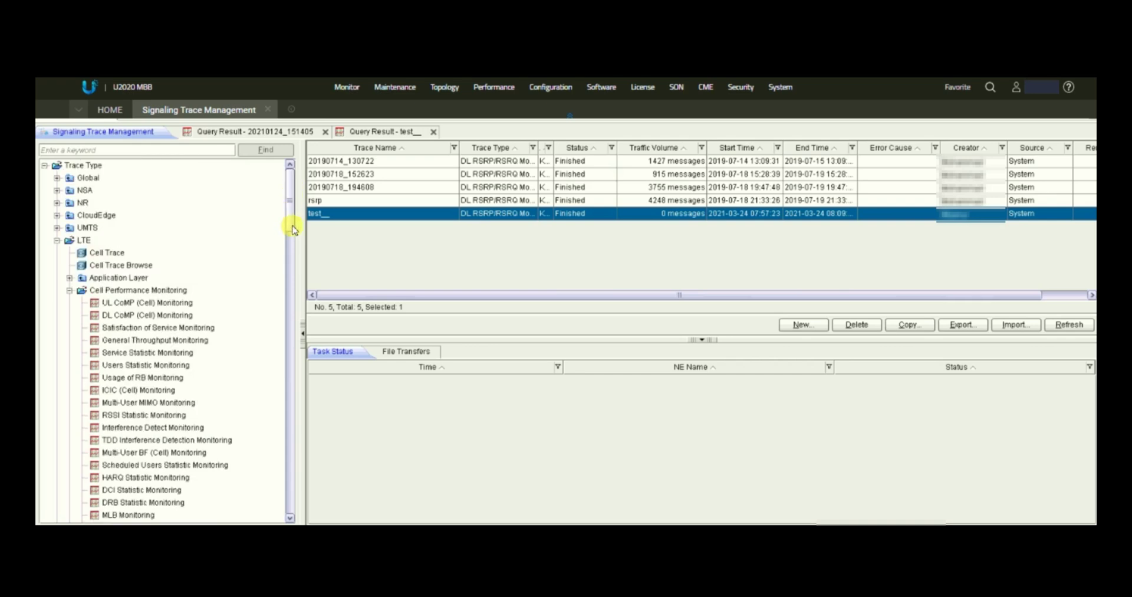
# - Create a new Interference Detect Monitoring trace on the first EASY_DEPLOYMENT network element
pyautogui.click(151, 429)
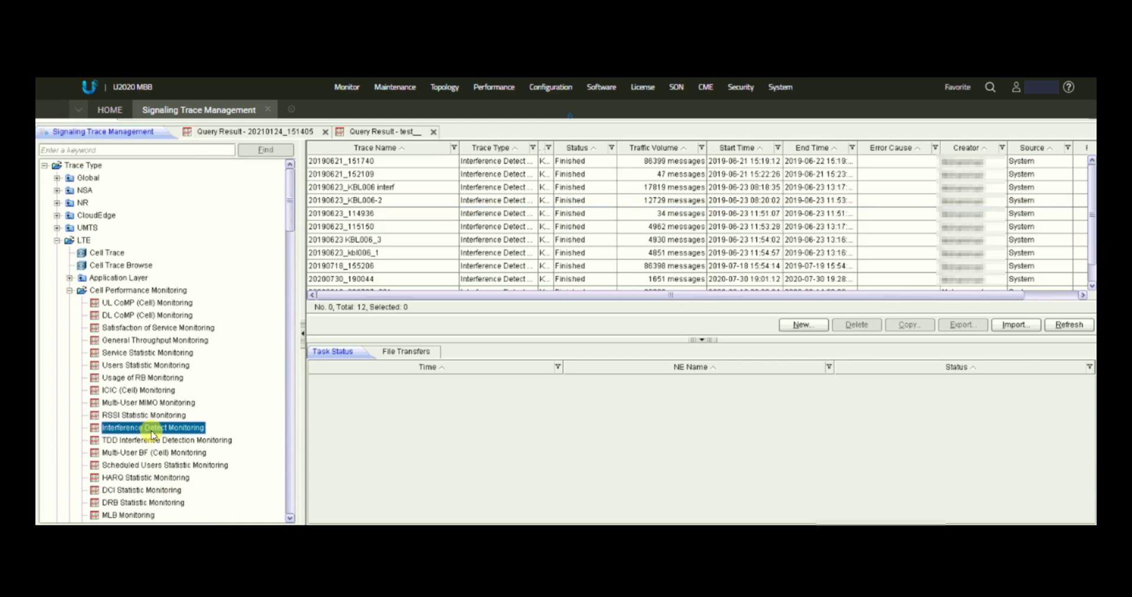
pyautogui.click(801, 326)
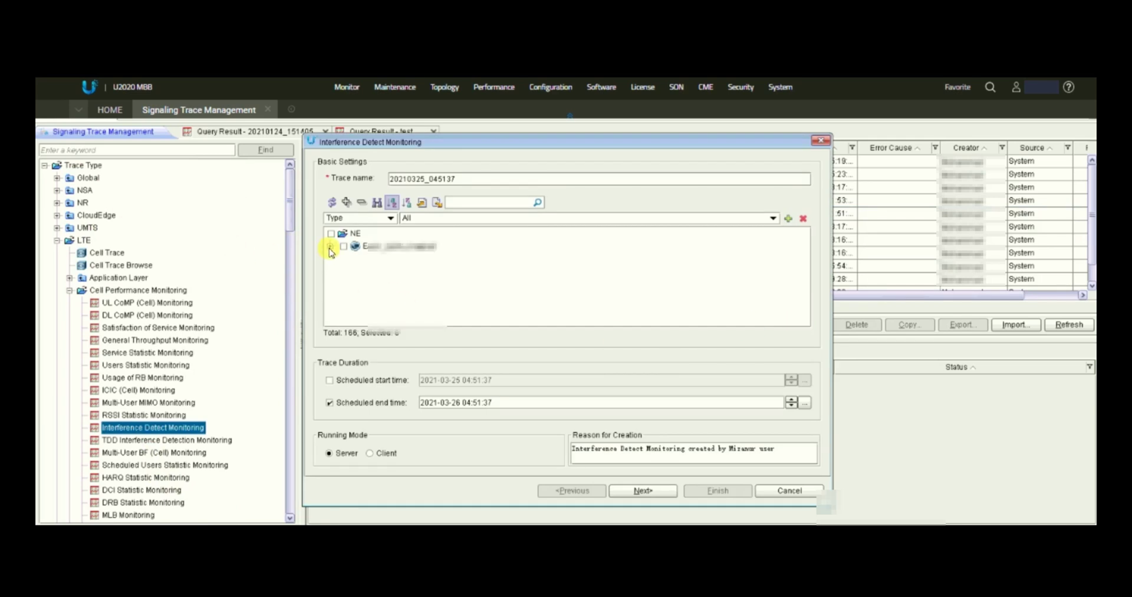
pyautogui.click(330, 248)
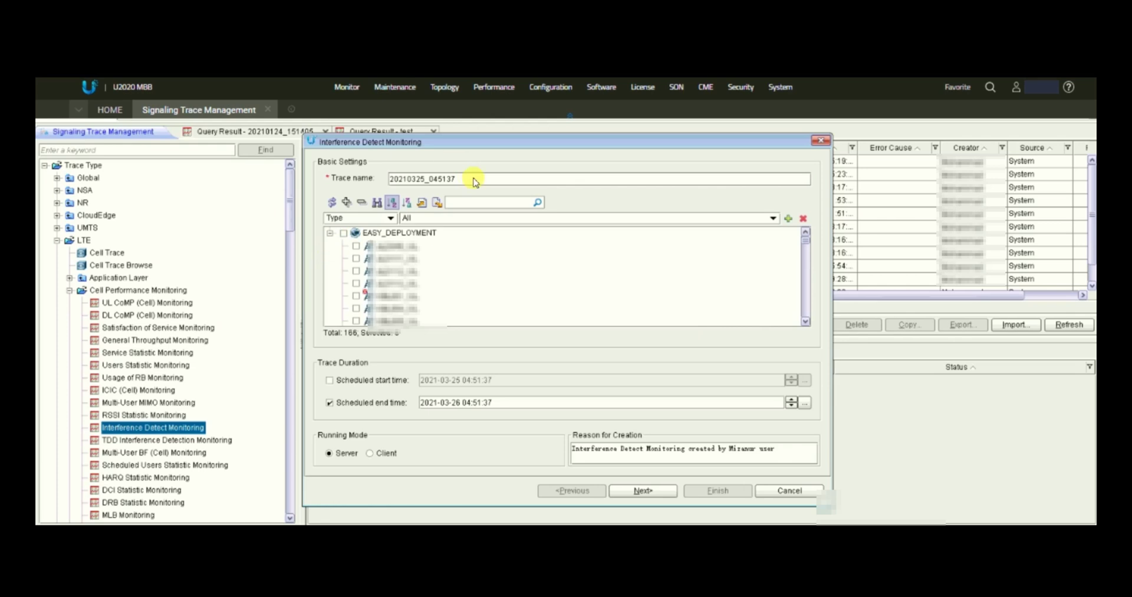
pyautogui.click(357, 247)
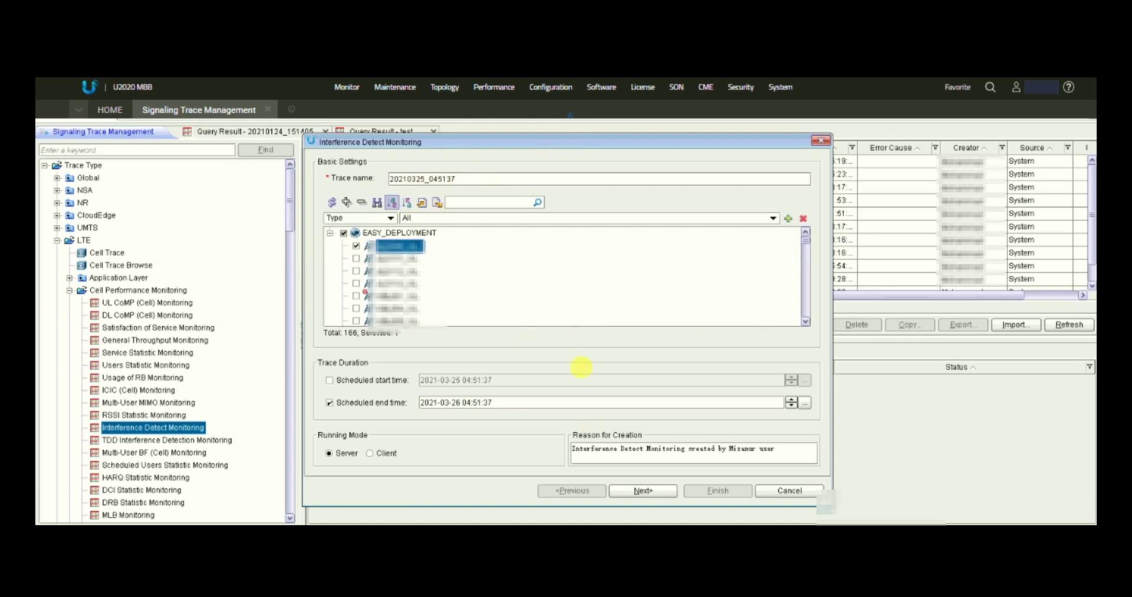
pyautogui.click(637, 495)
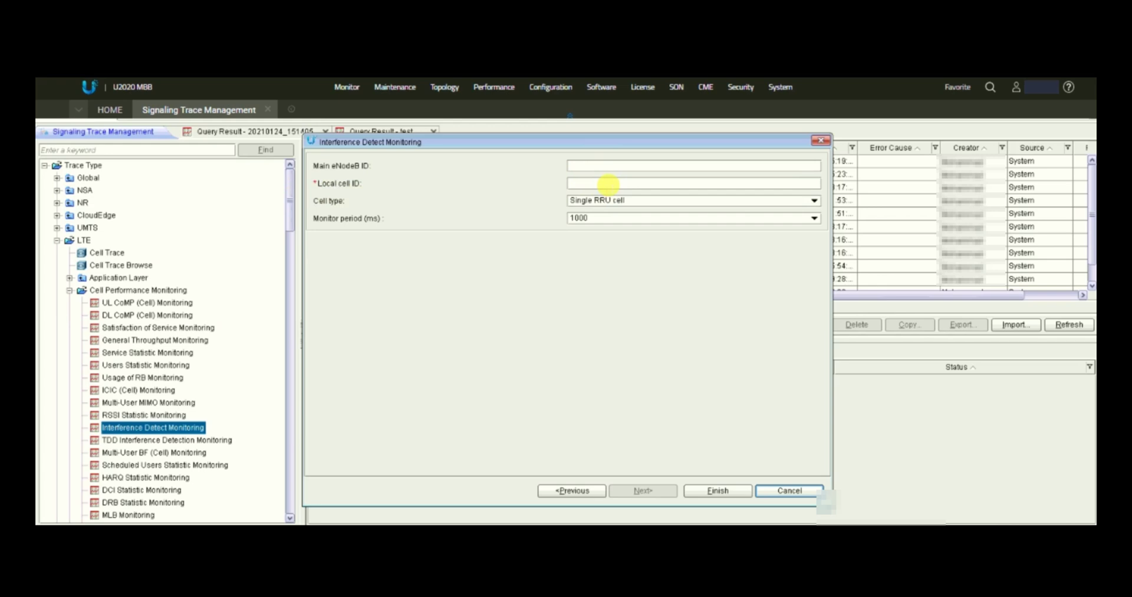
# - Set local cell ID 1 and finish creating trace 20210325_045137
pyautogui.click(608, 184)
pyautogui.write('1')
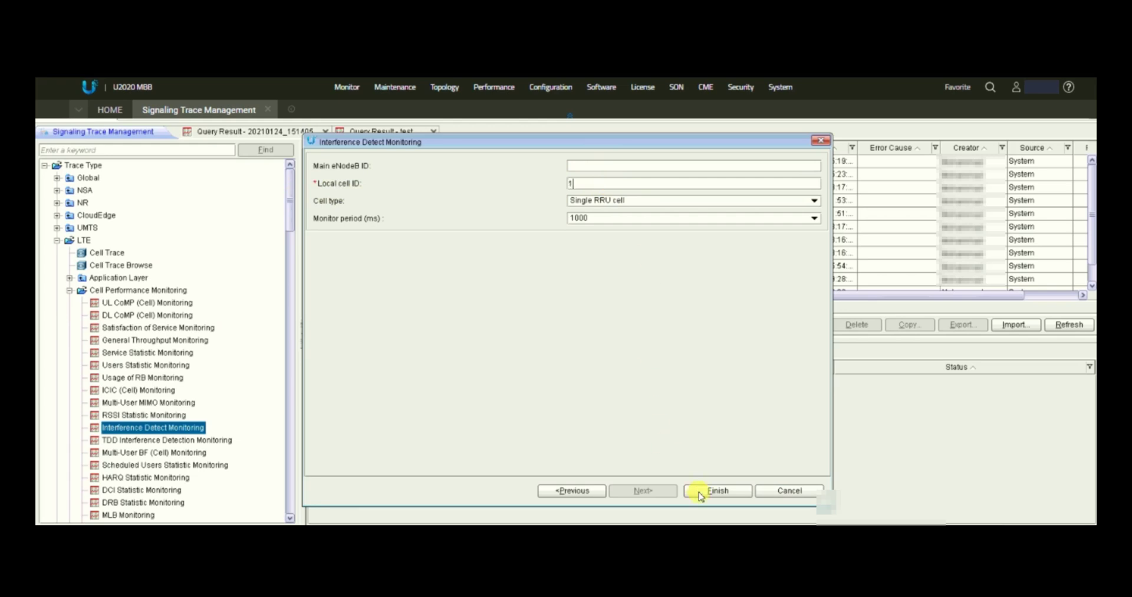
pyautogui.click(712, 493)
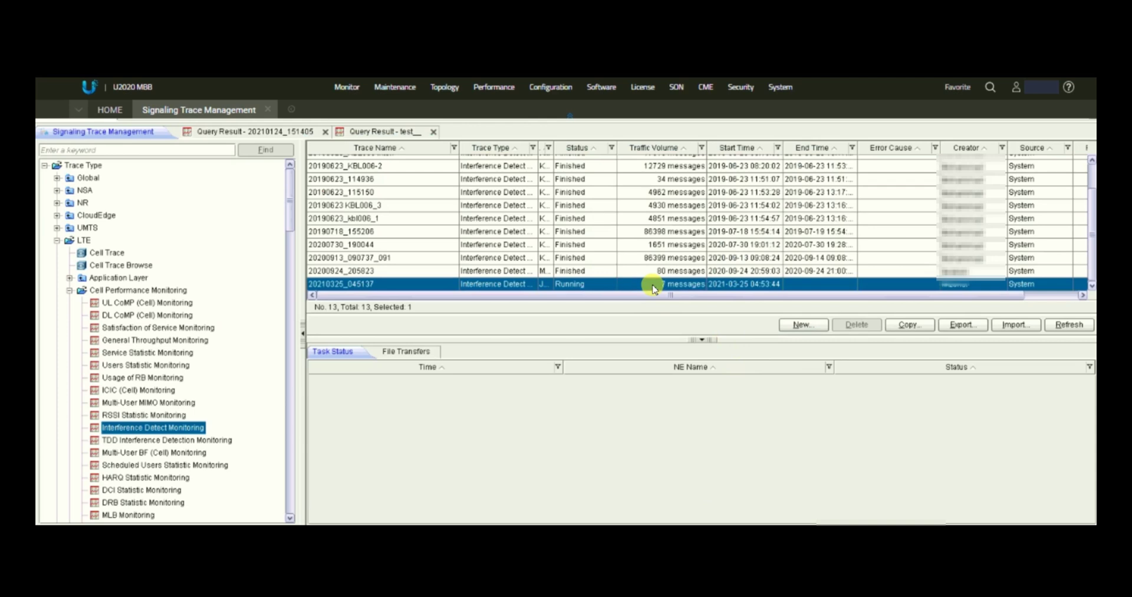
# - Open trace 20210325_045137's live Subscribe view and page its table right through the RB columns
pyautogui.doubleClick(653, 286)
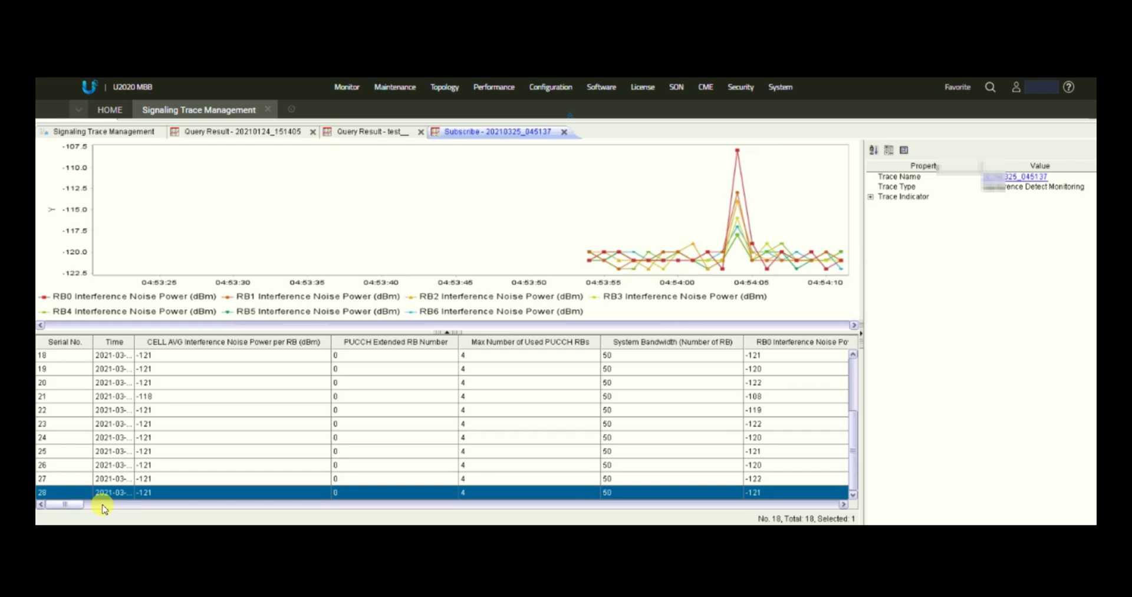
pyautogui.click(132, 505)
pyautogui.hscroll(2, 767, 407)
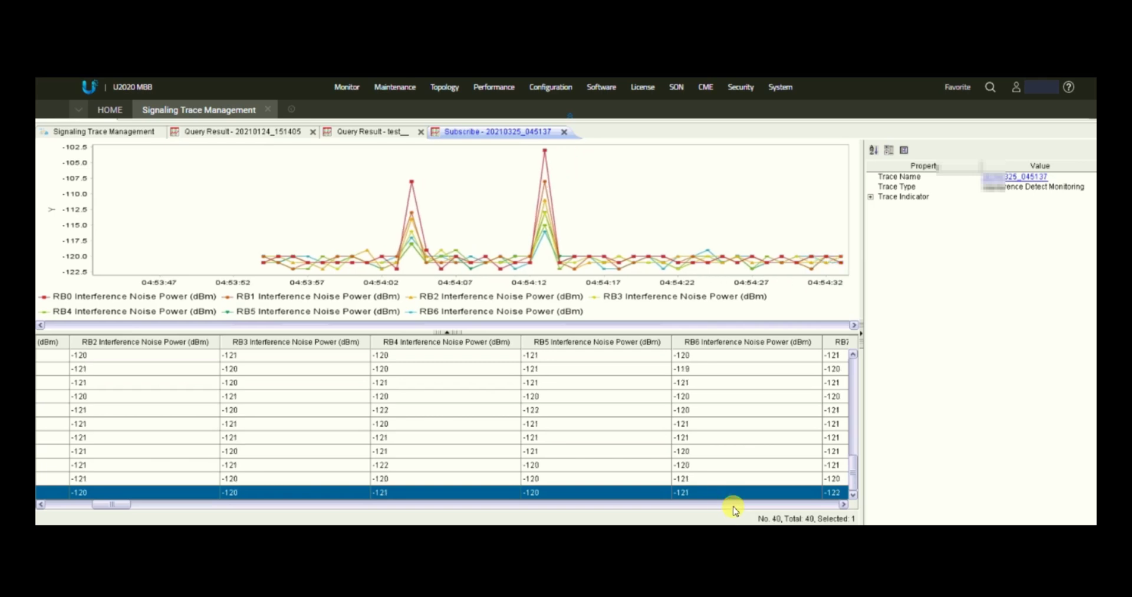
pyautogui.click(734, 505)
# - Page the RB columns right to RB52, where RB50 onward show N/A, then page back left
pyautogui.click(733, 505)
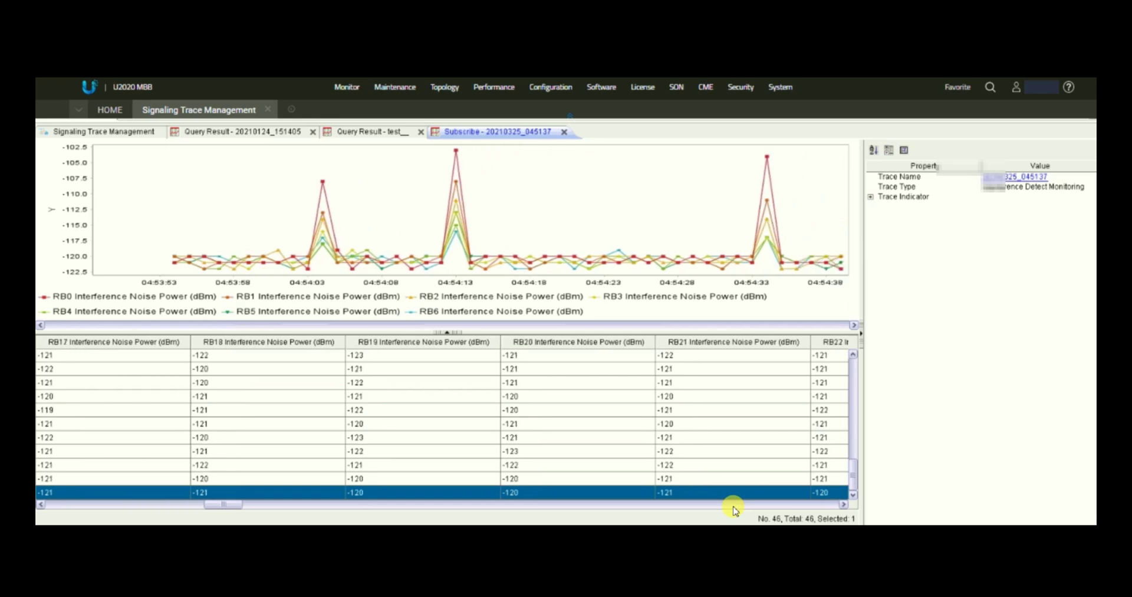
pyautogui.click(734, 505)
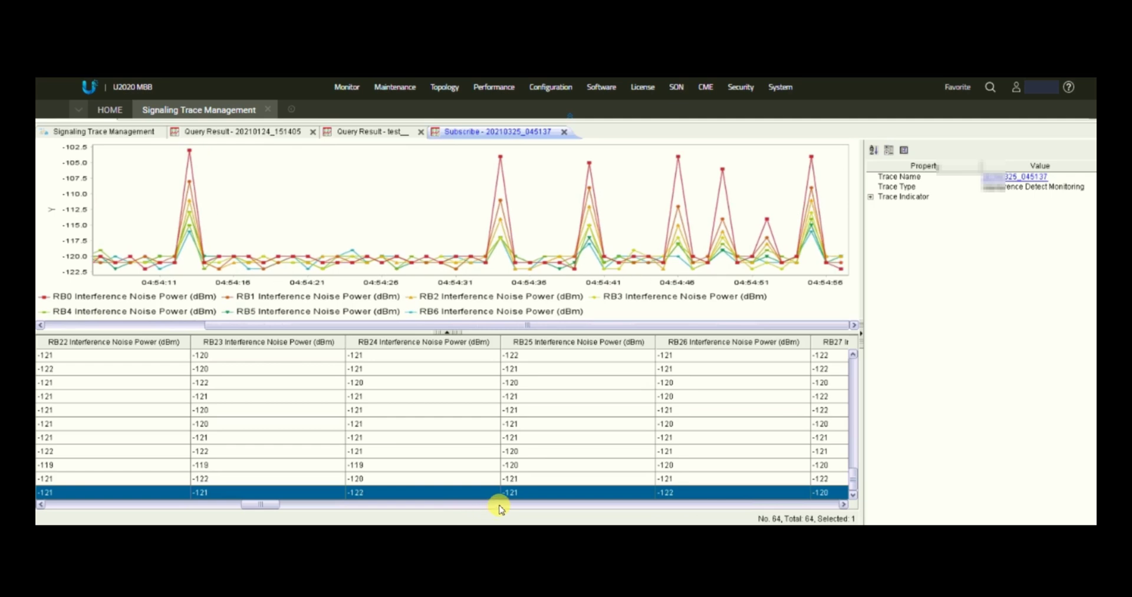
pyautogui.click(585, 504)
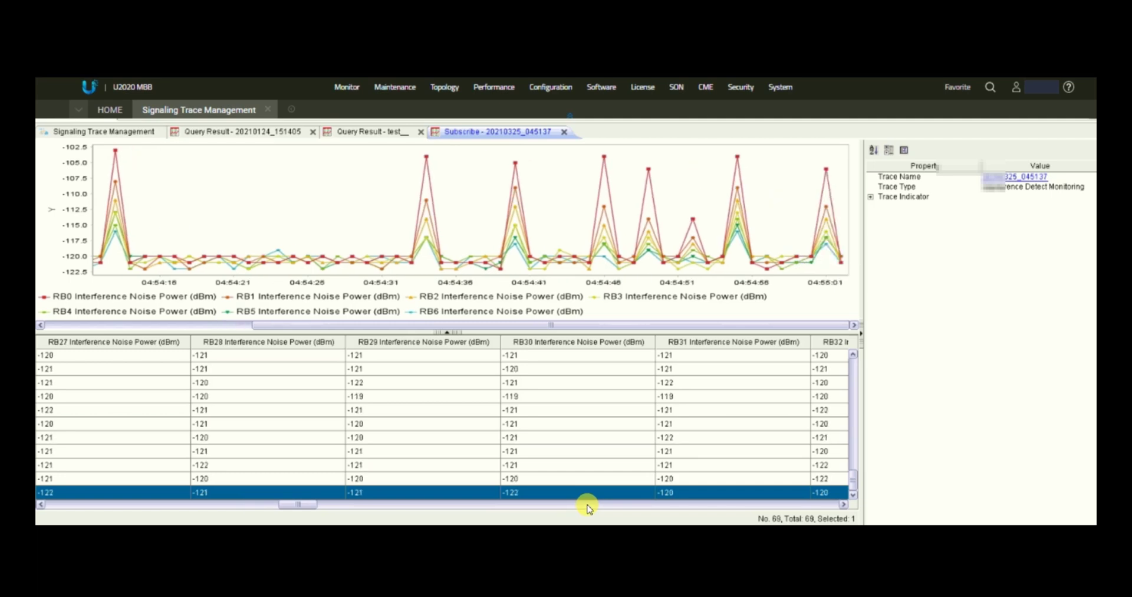
pyautogui.click(585, 504)
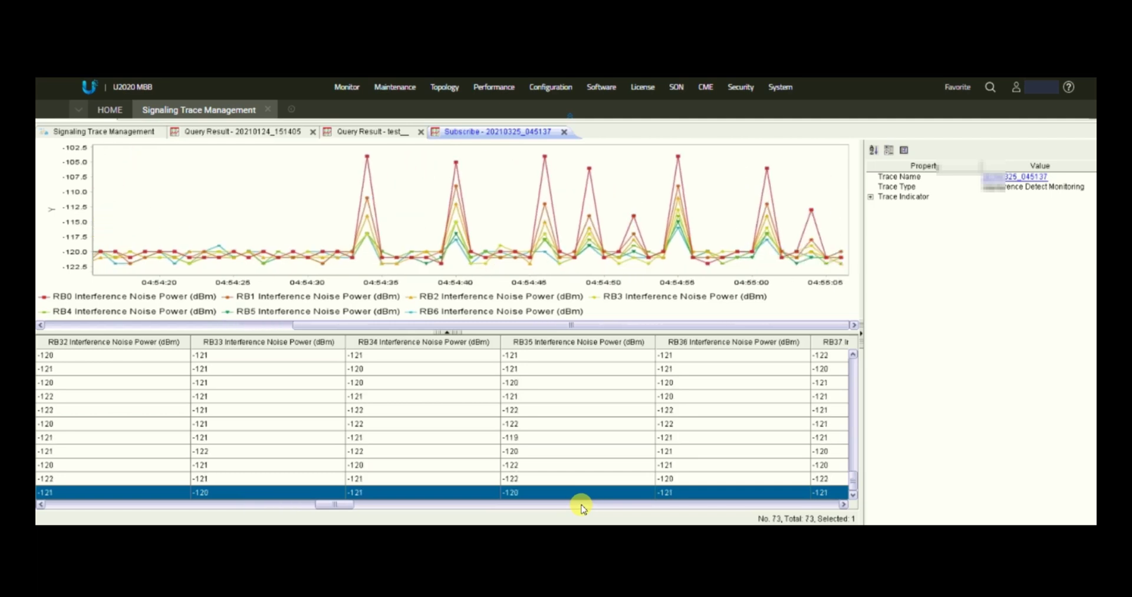
pyautogui.click(583, 505)
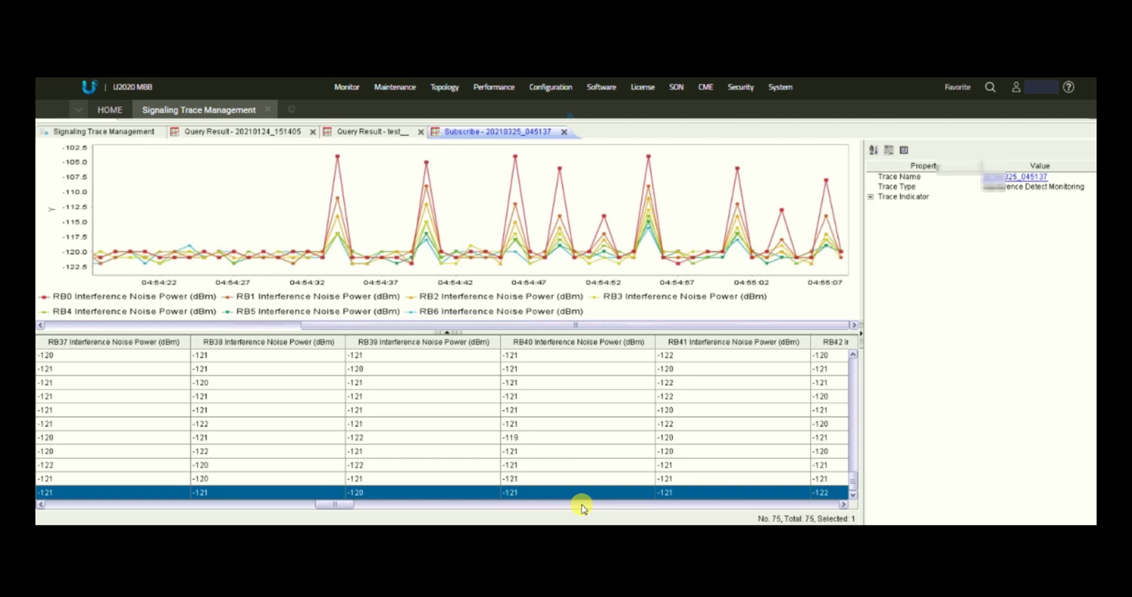
pyautogui.click(587, 504)
pyautogui.click(587, 505)
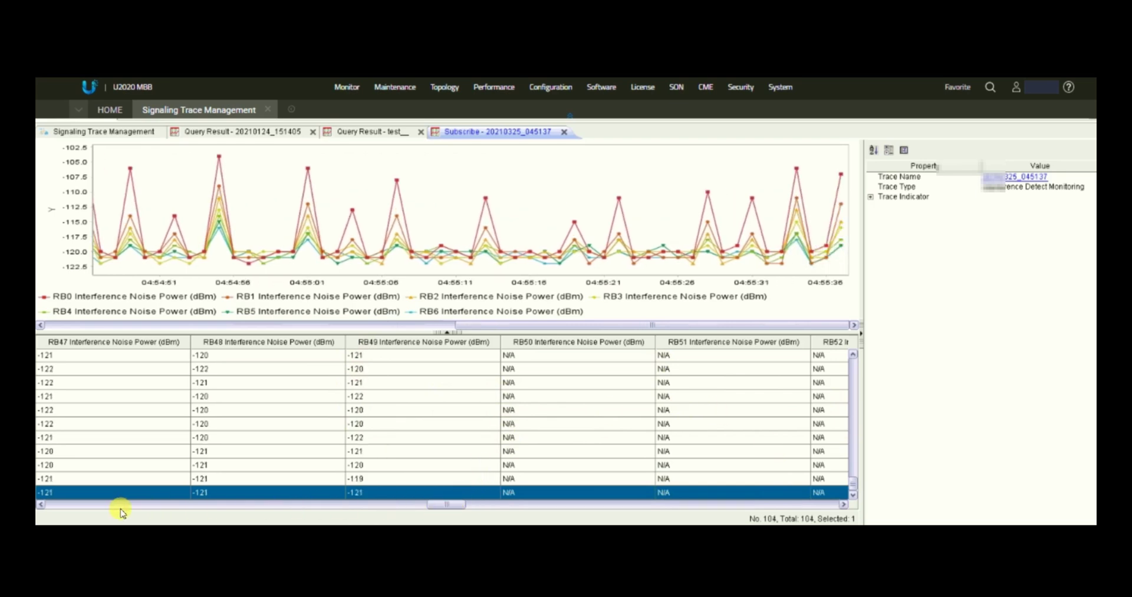
# - Scroll the trace table fully left, view the HOME page, then return to Signaling Trace Management
pyautogui.click(53, 504)
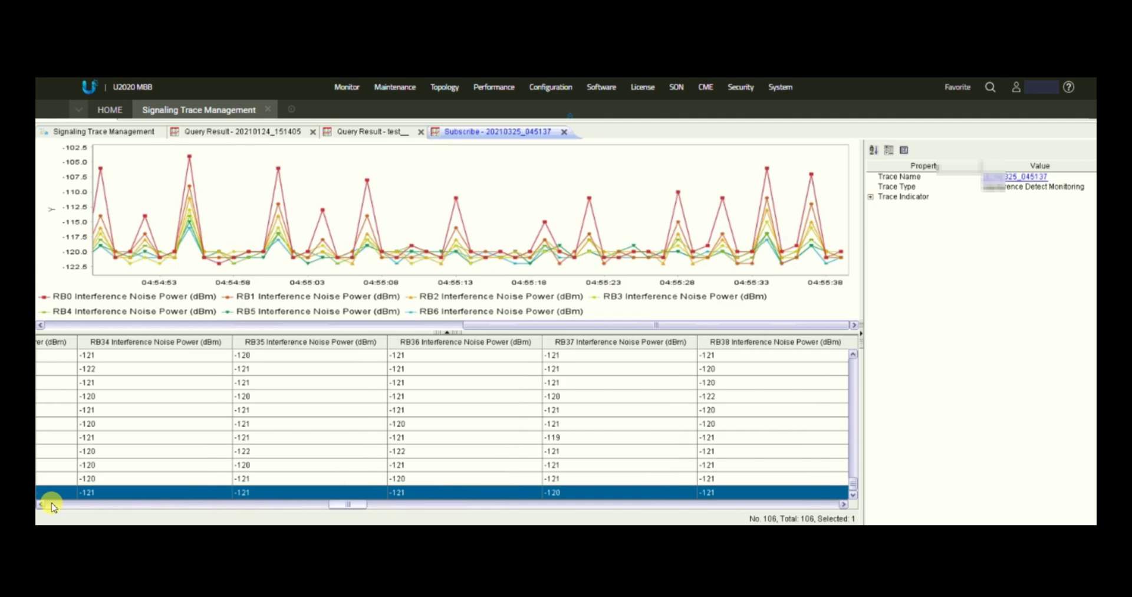
pyautogui.click(54, 505)
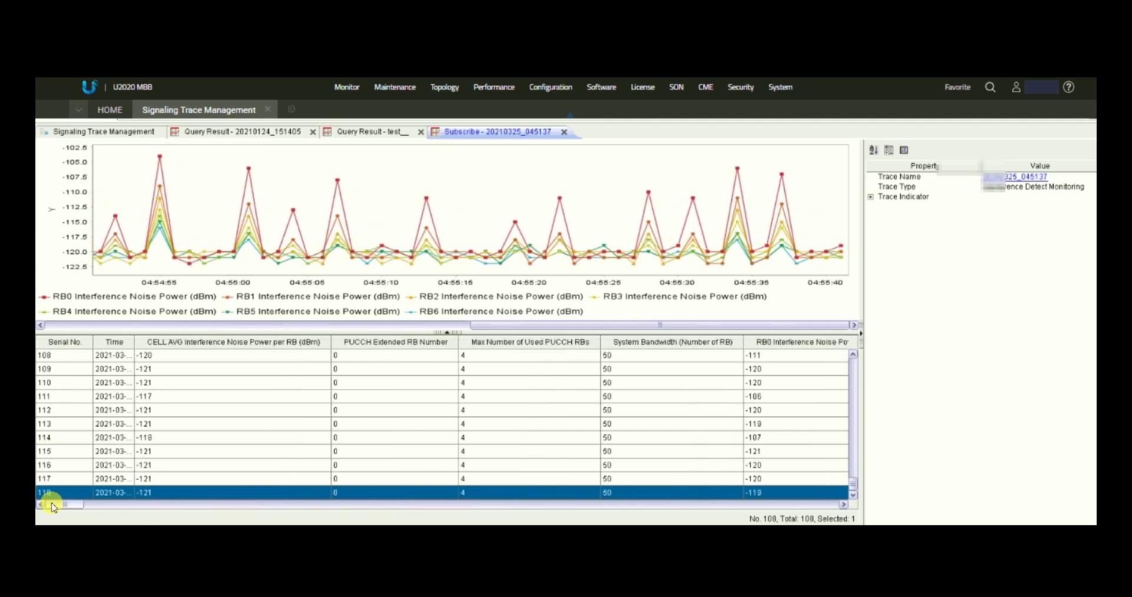
pyautogui.click(109, 111)
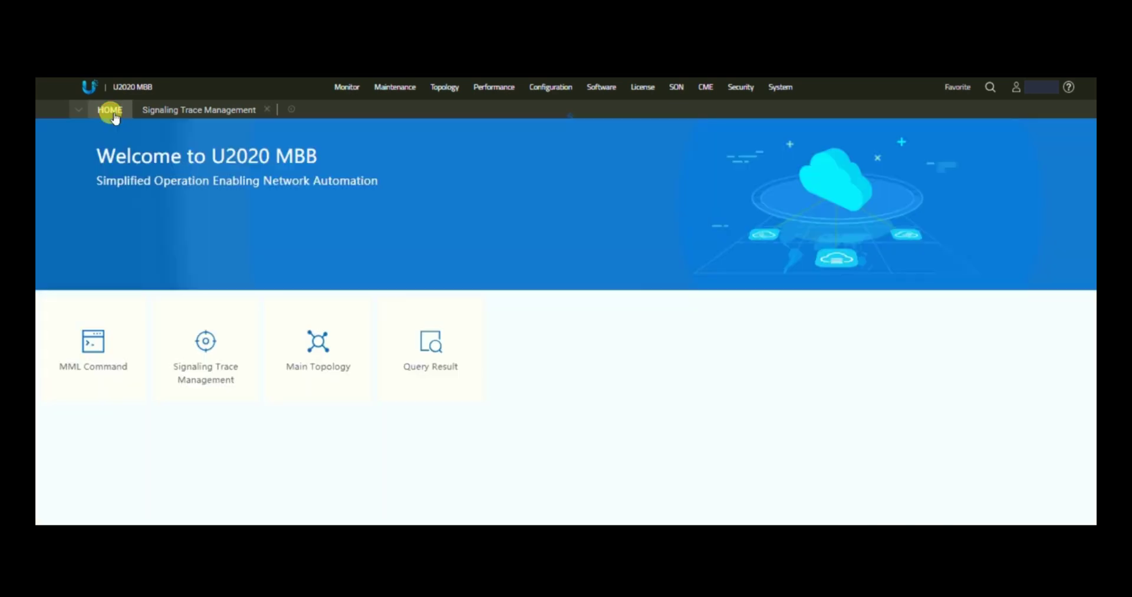
pyautogui.click(177, 112)
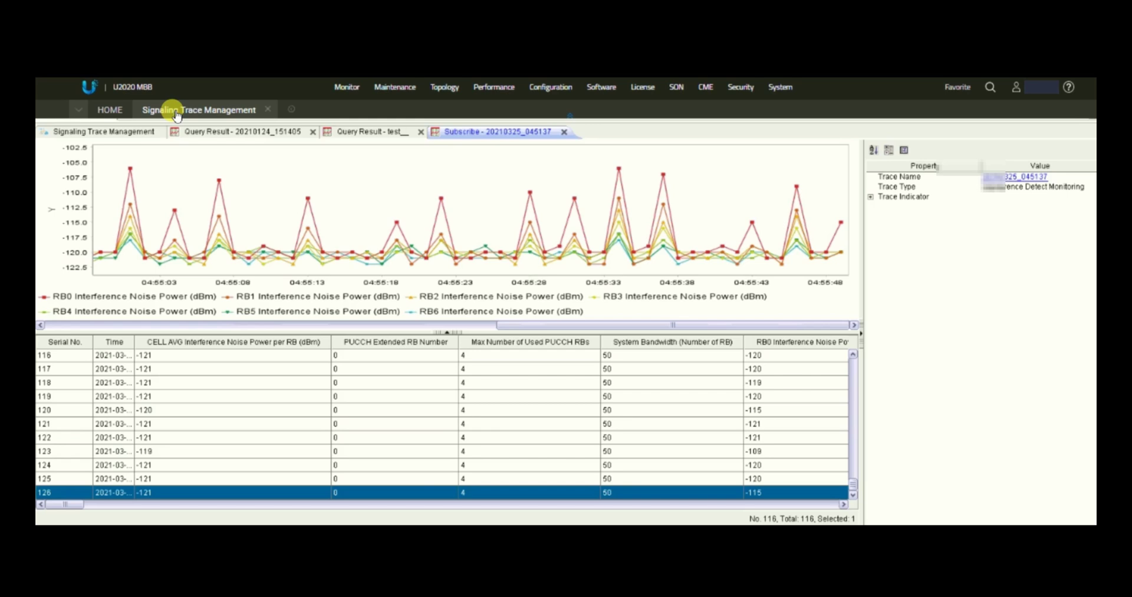